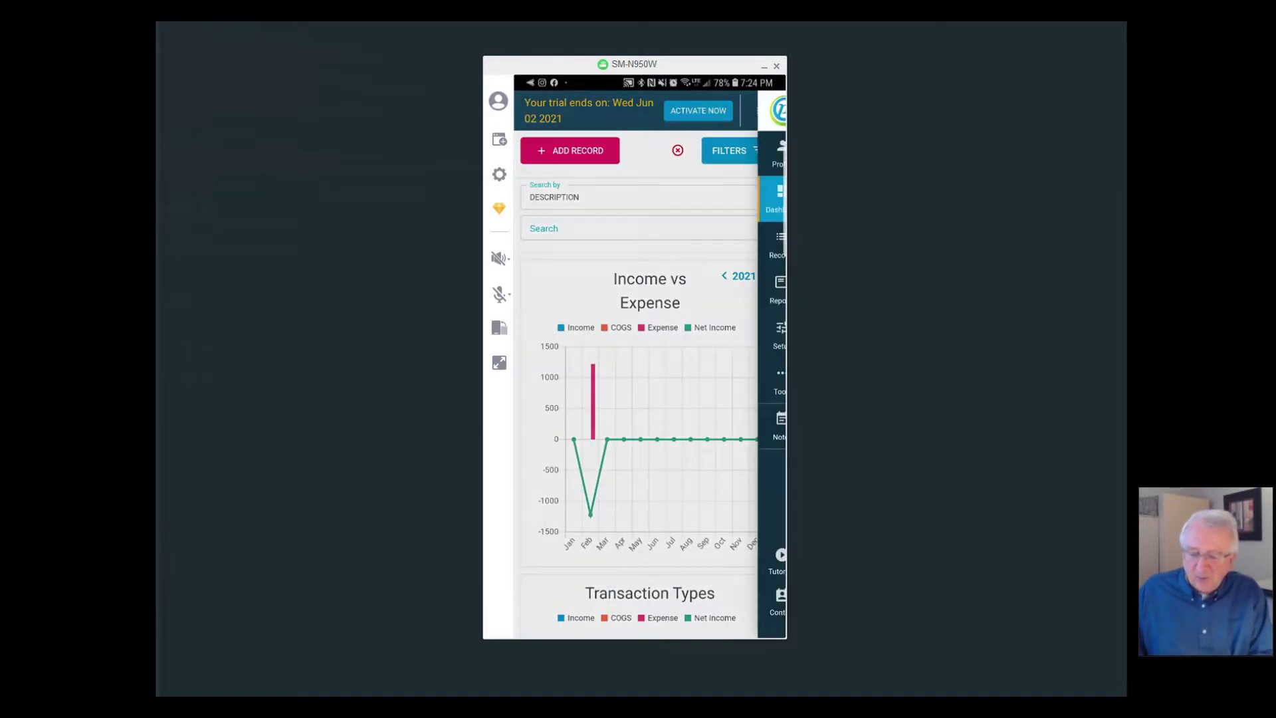
# Open the Records list in the mobile view and look across its date, account, class and category columns
pyautogui.click(759, 244)
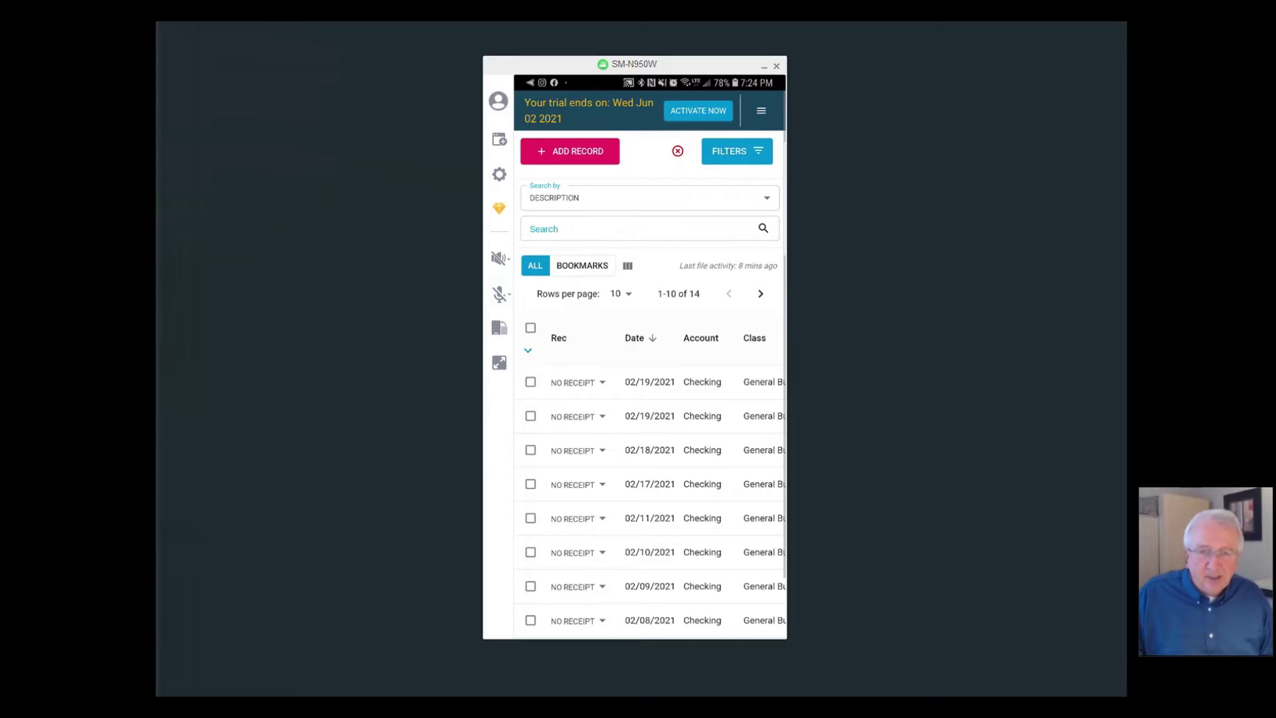
pyautogui.hscroll(2, 649, 479)
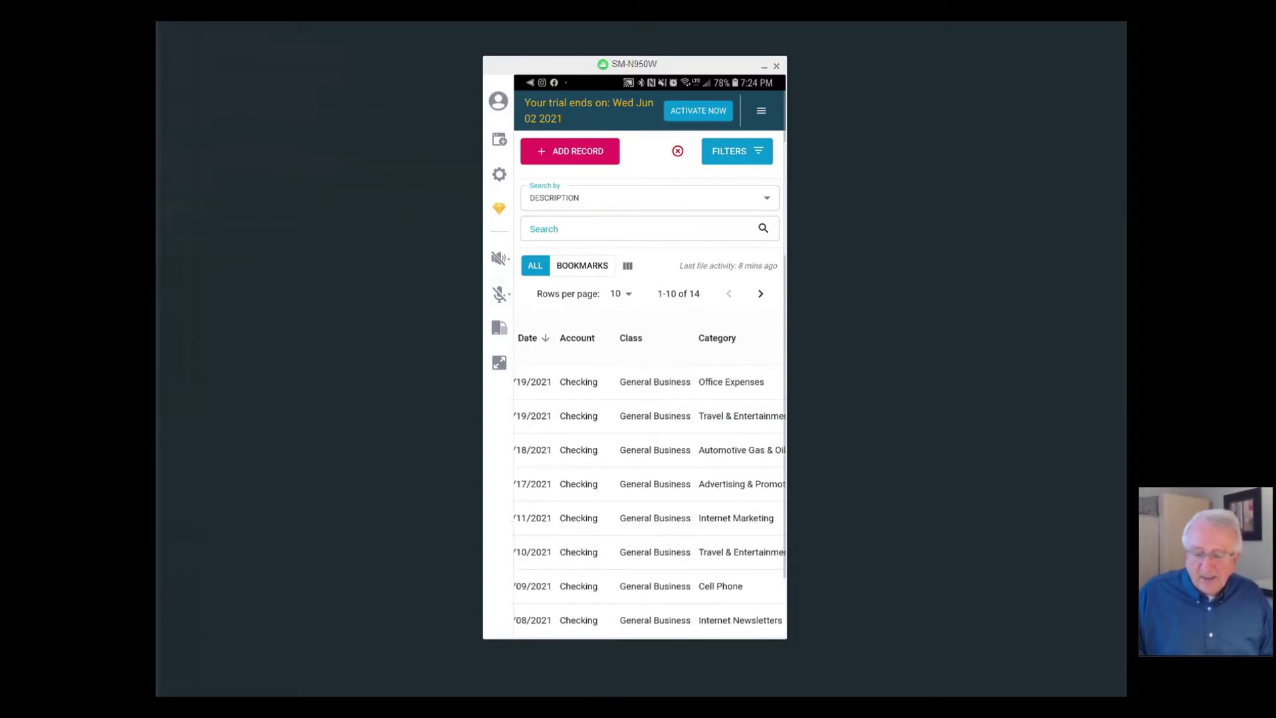
pyautogui.hscroll(-2, 650, 478)
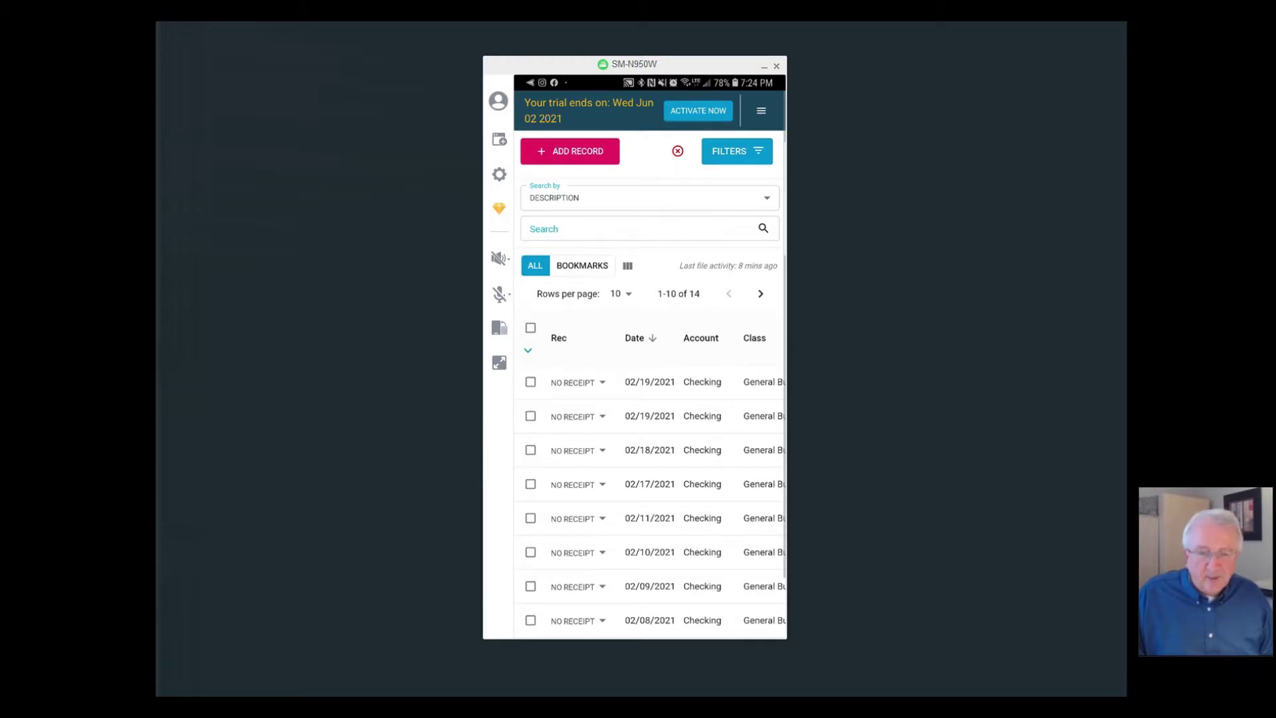
pyautogui.hscroll(3, 650, 479)
pyautogui.hscroll(-3, 650, 479)
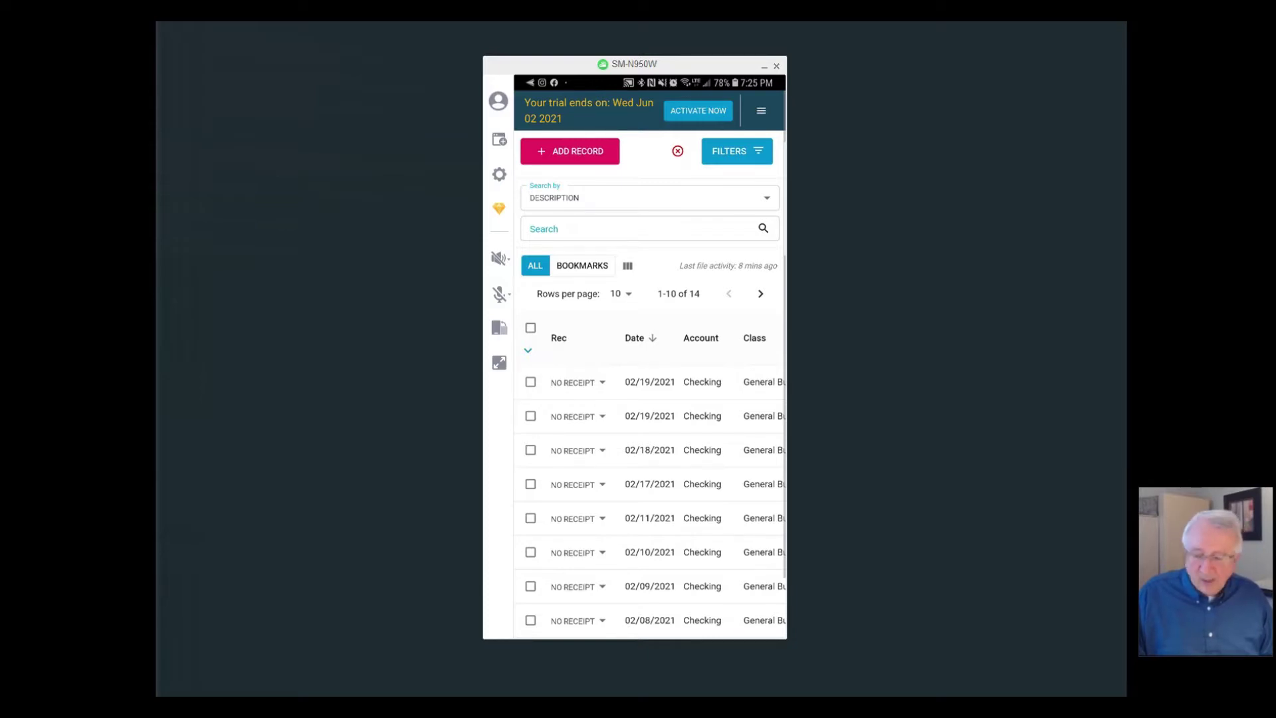
# Open the 02/19/2021 Apple Backup expense record and attach a receipt photo to it
pyautogui.click(649, 382)
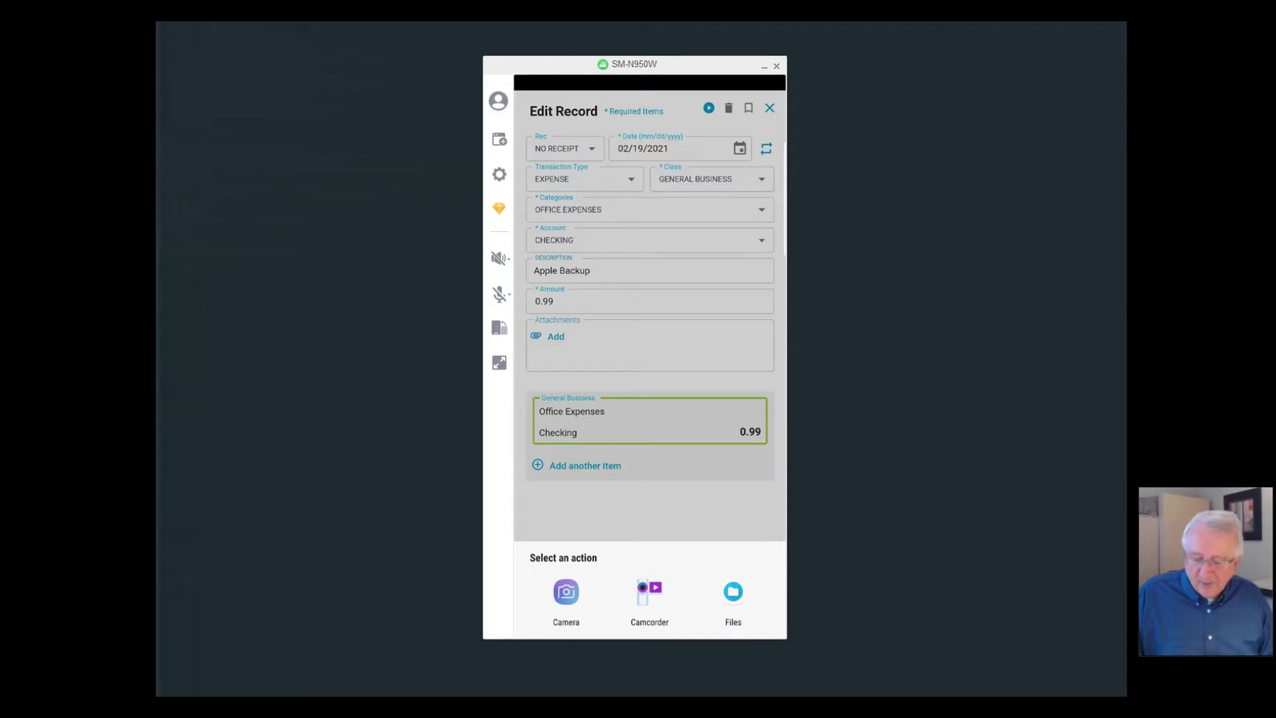
pyautogui.press('Escape')
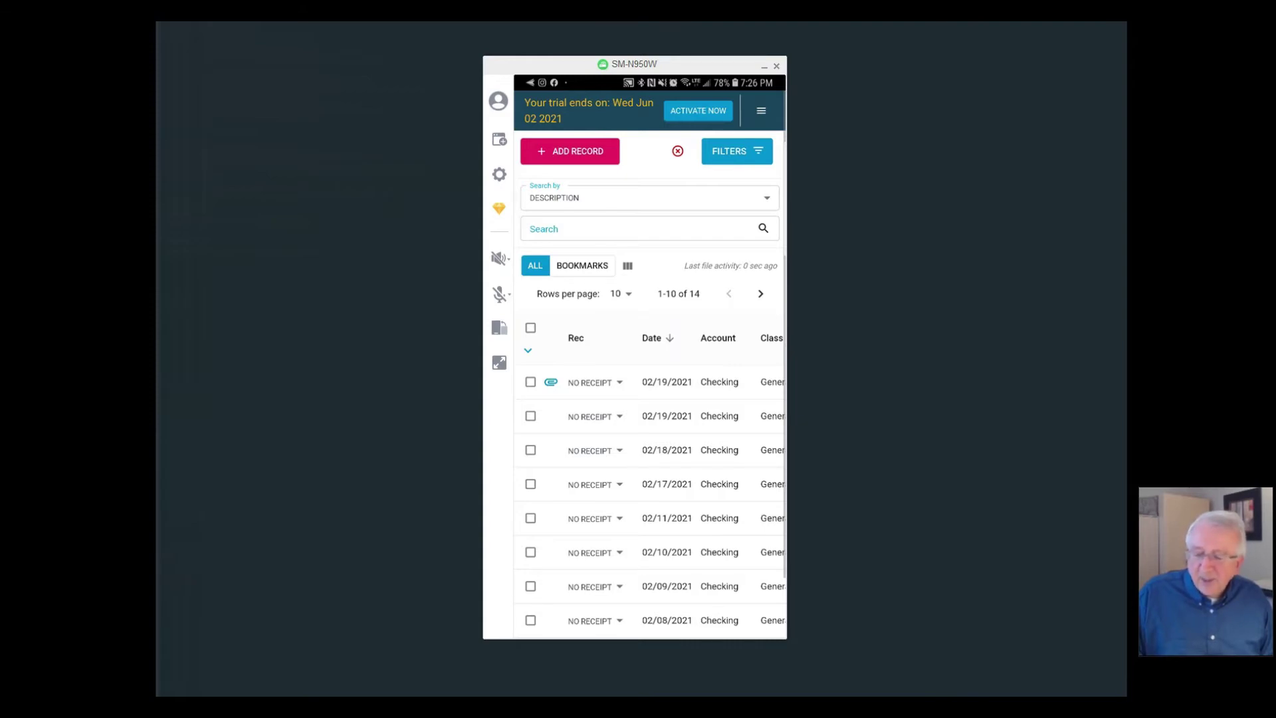
# Set the receipt status of the 02/19/2021 record with the attachment to Done
pyautogui.click(594, 382)
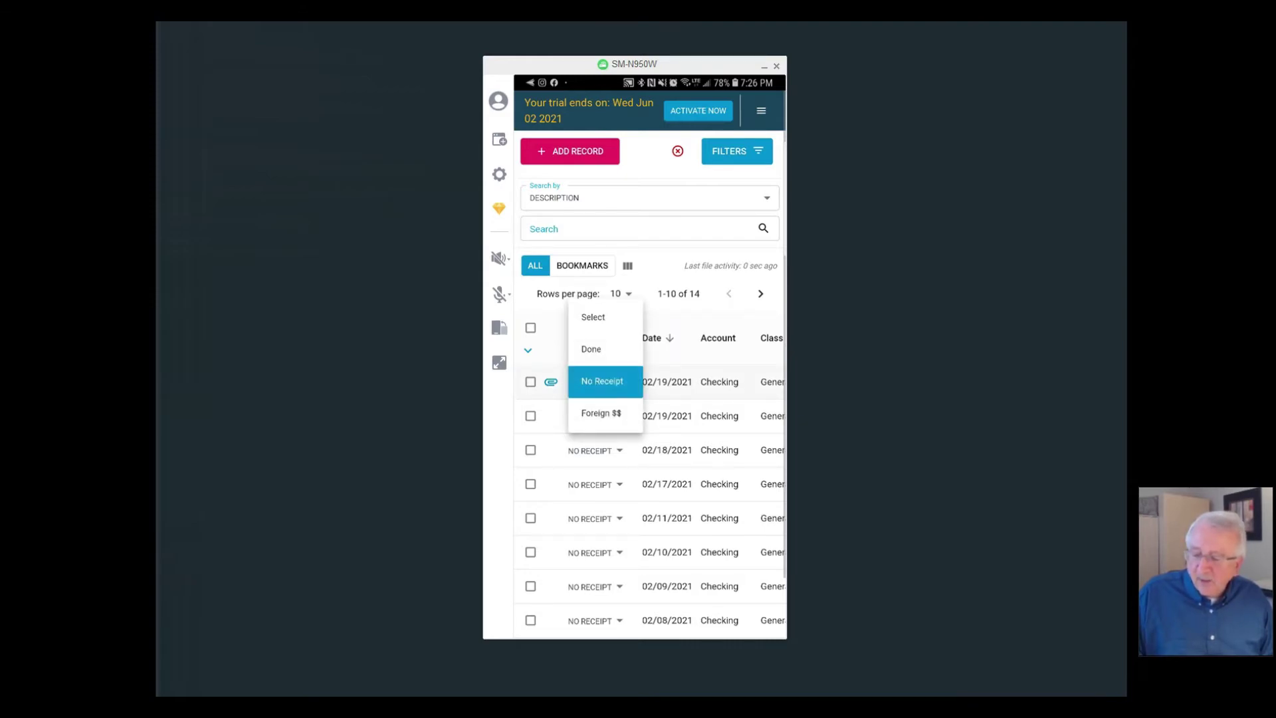
pyautogui.click(591, 349)
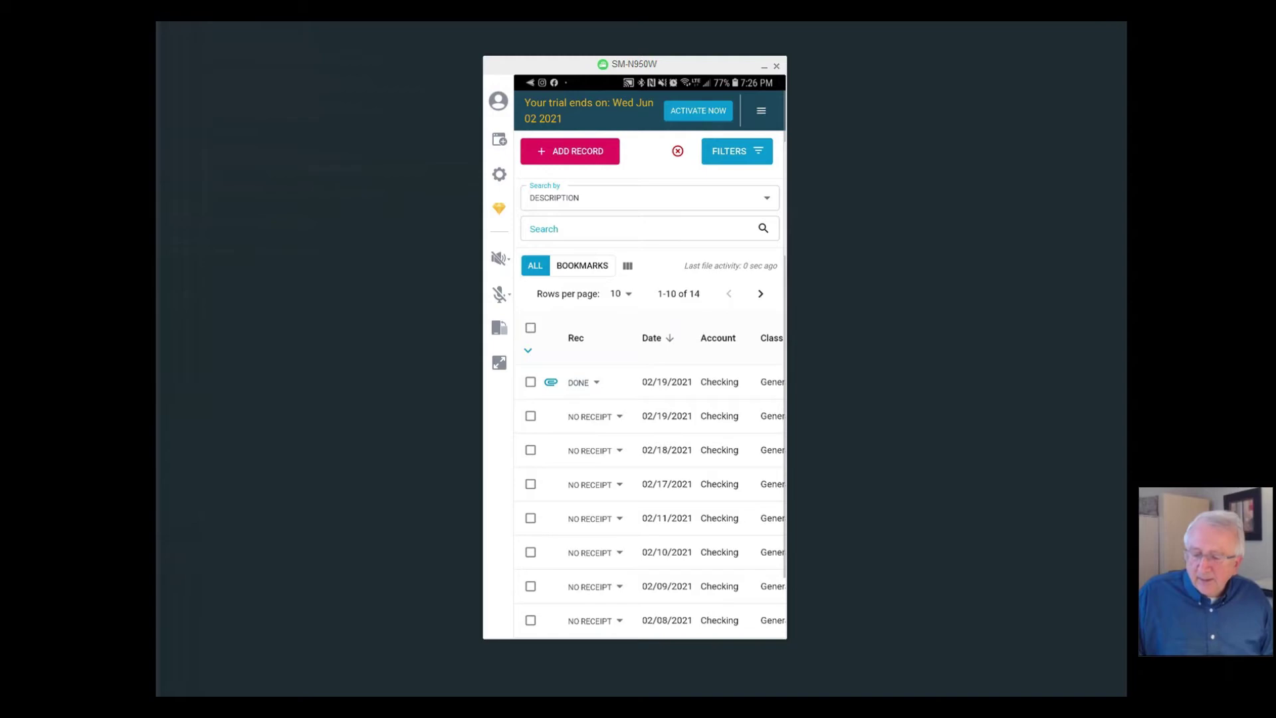
pyautogui.hscroll(2, 650, 479)
pyautogui.hscroll(-2, 650, 479)
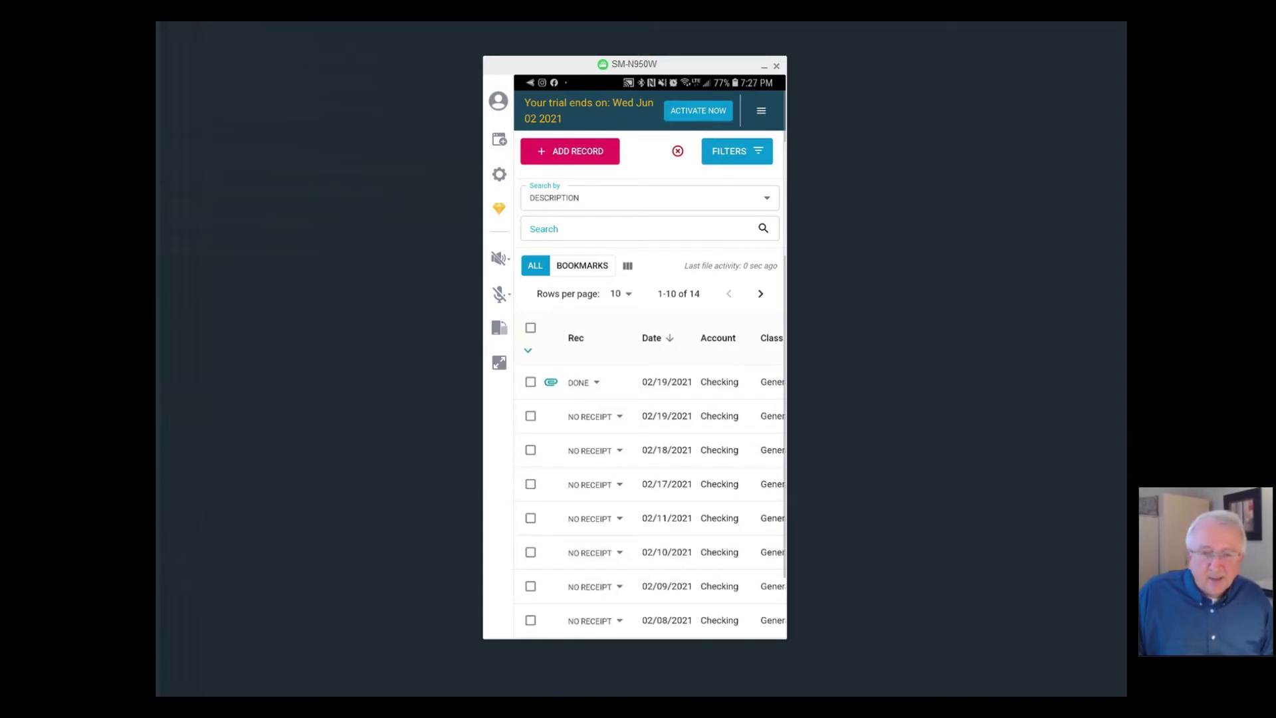
# Reopen the Apple Backup record and view its attached receipt photo
pyautogui.click(551, 382)
pyautogui.click(664, 383)
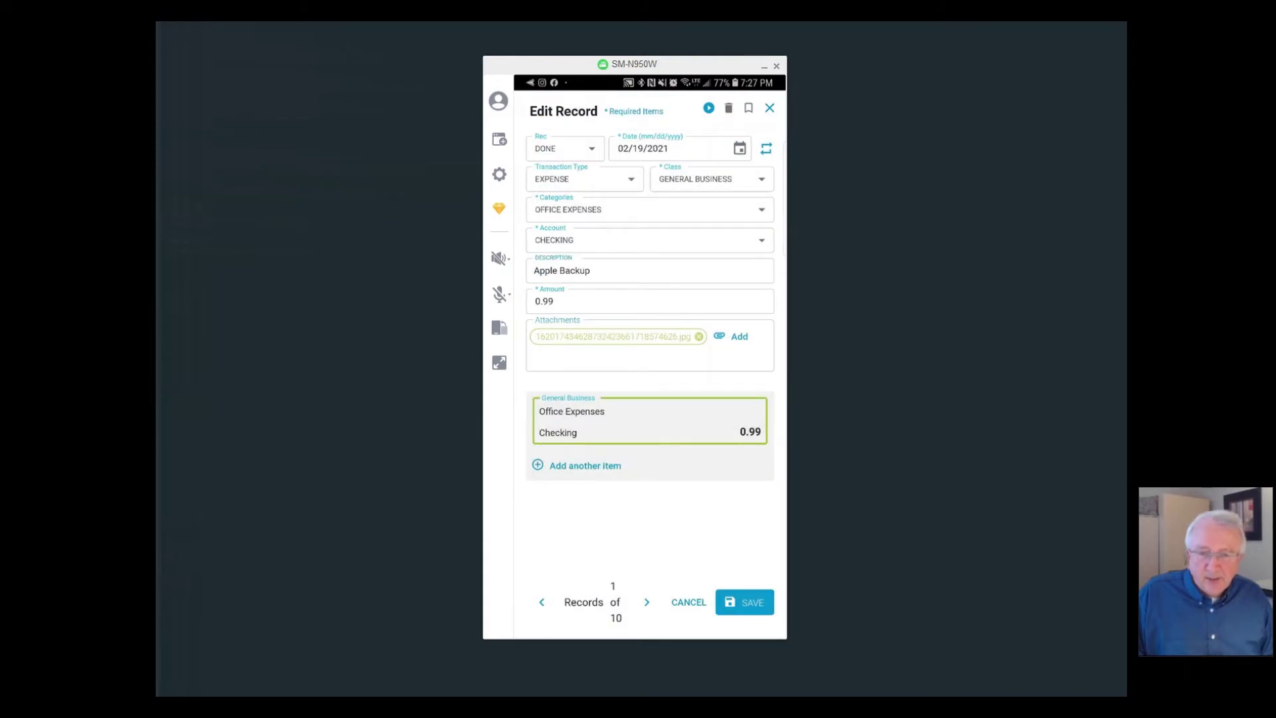
pyautogui.click(612, 336)
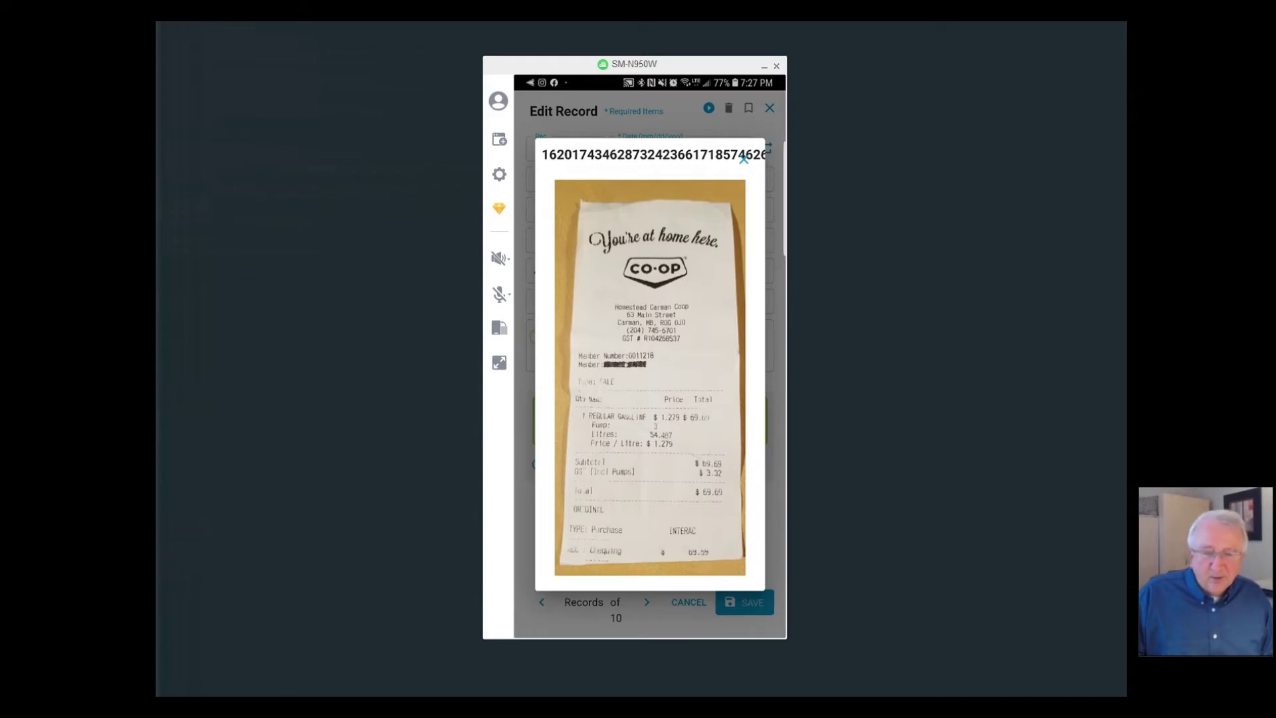
pyautogui.press('Escape')
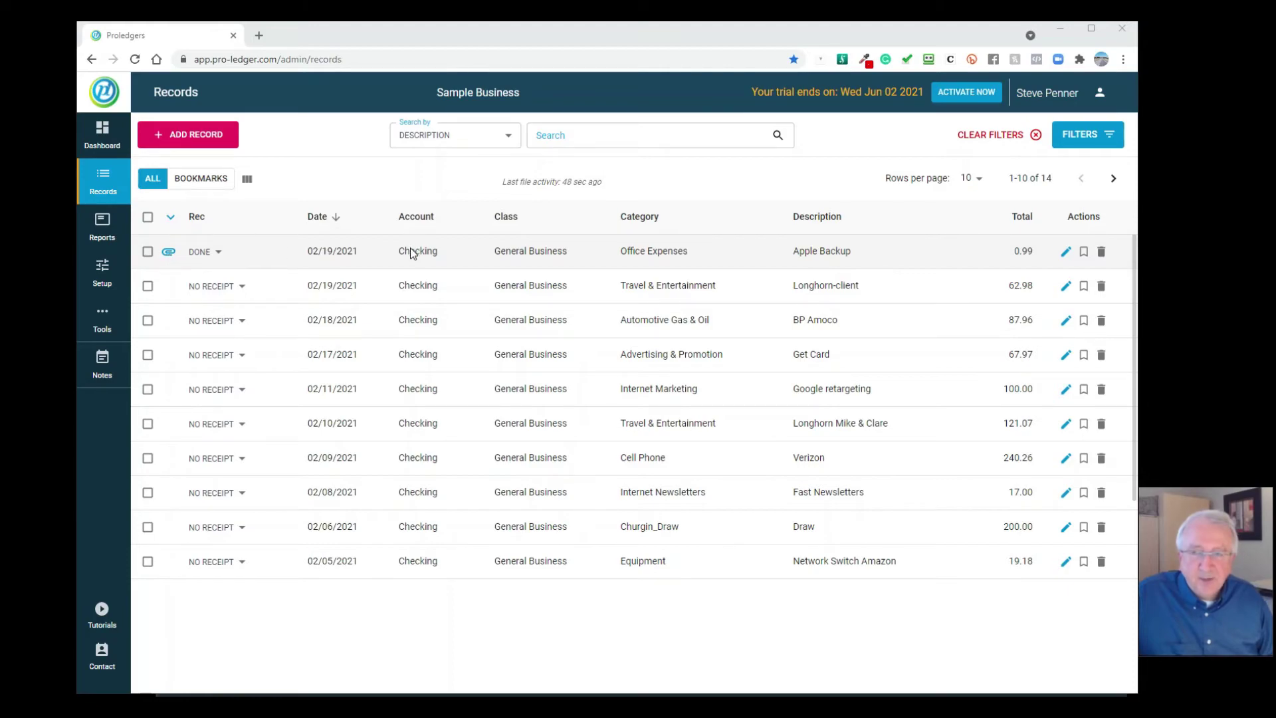
# Switch to Proledgers in the desktop browser and check the Apple Backup record's receipt image and its save options
pyautogui.click(459, 251)
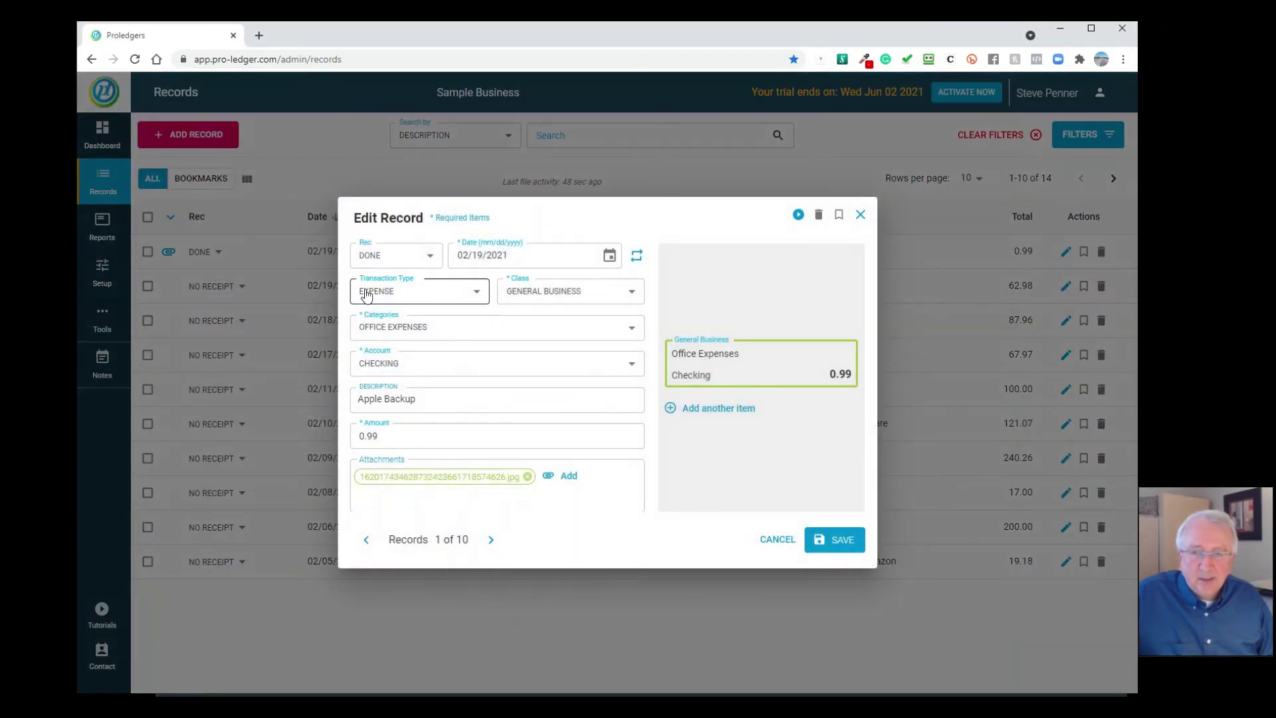
pyautogui.click(418, 477)
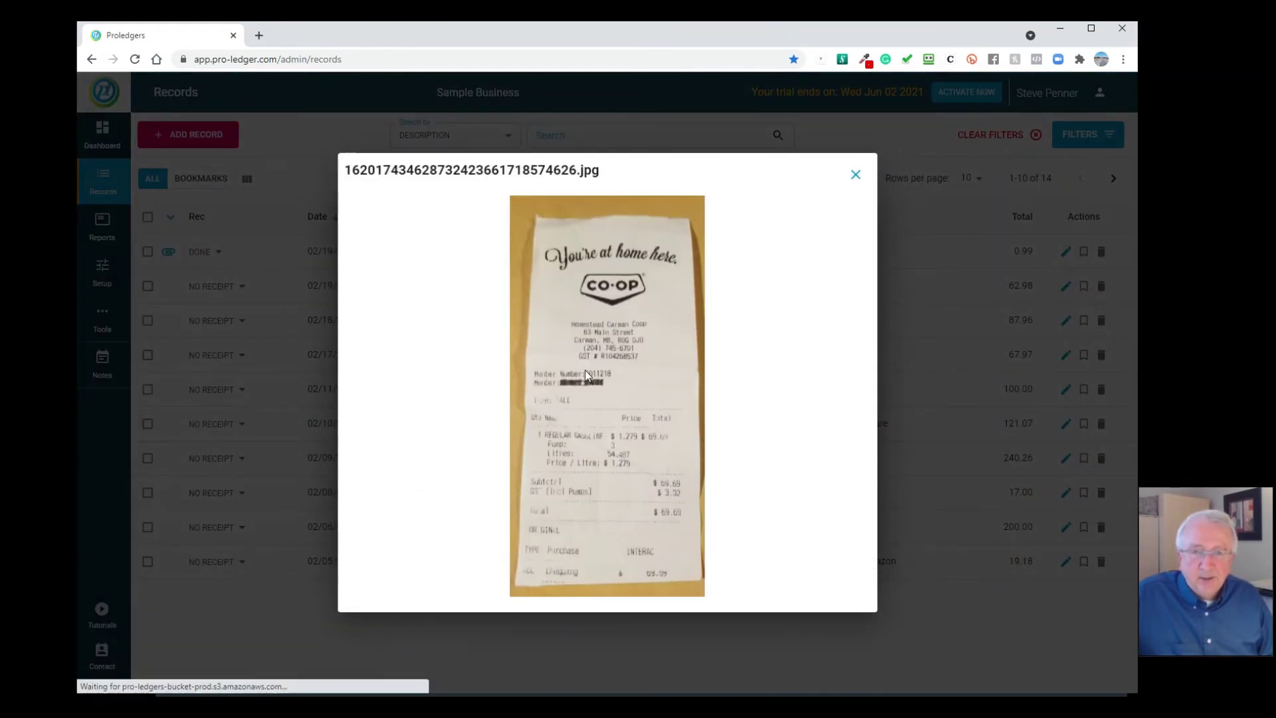
pyautogui.rightClick(645, 332)
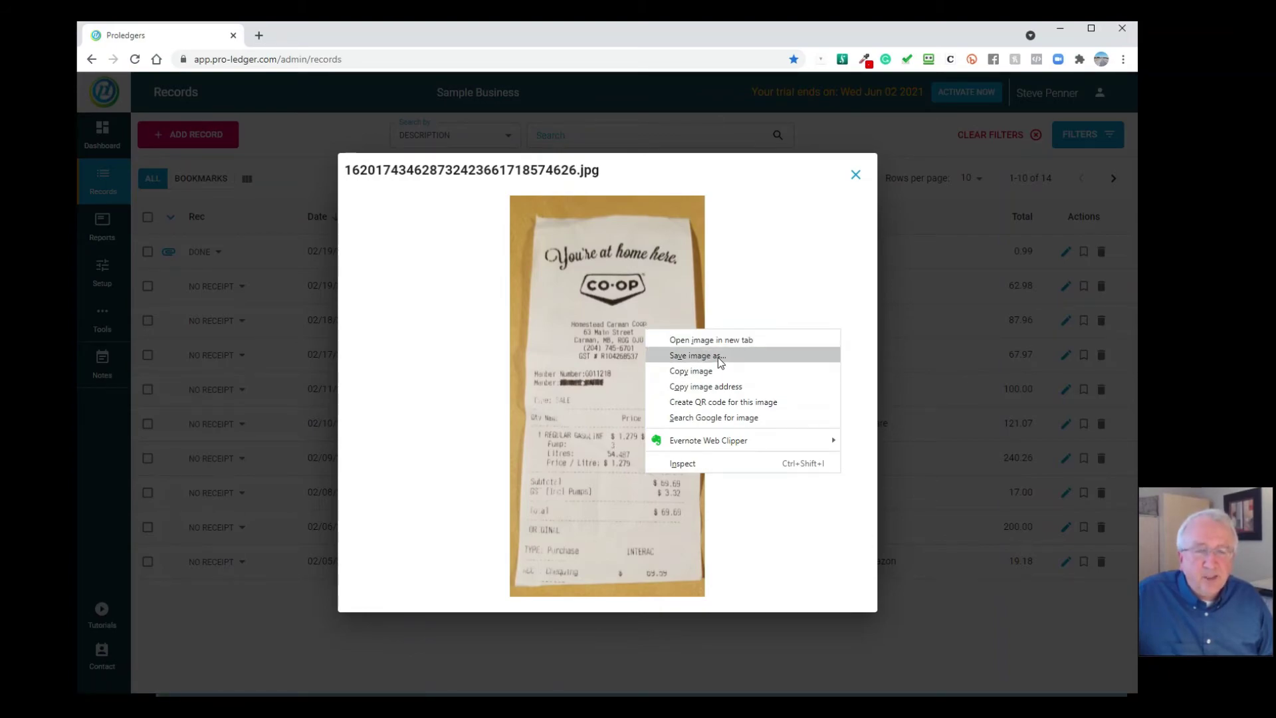
pyautogui.click(804, 210)
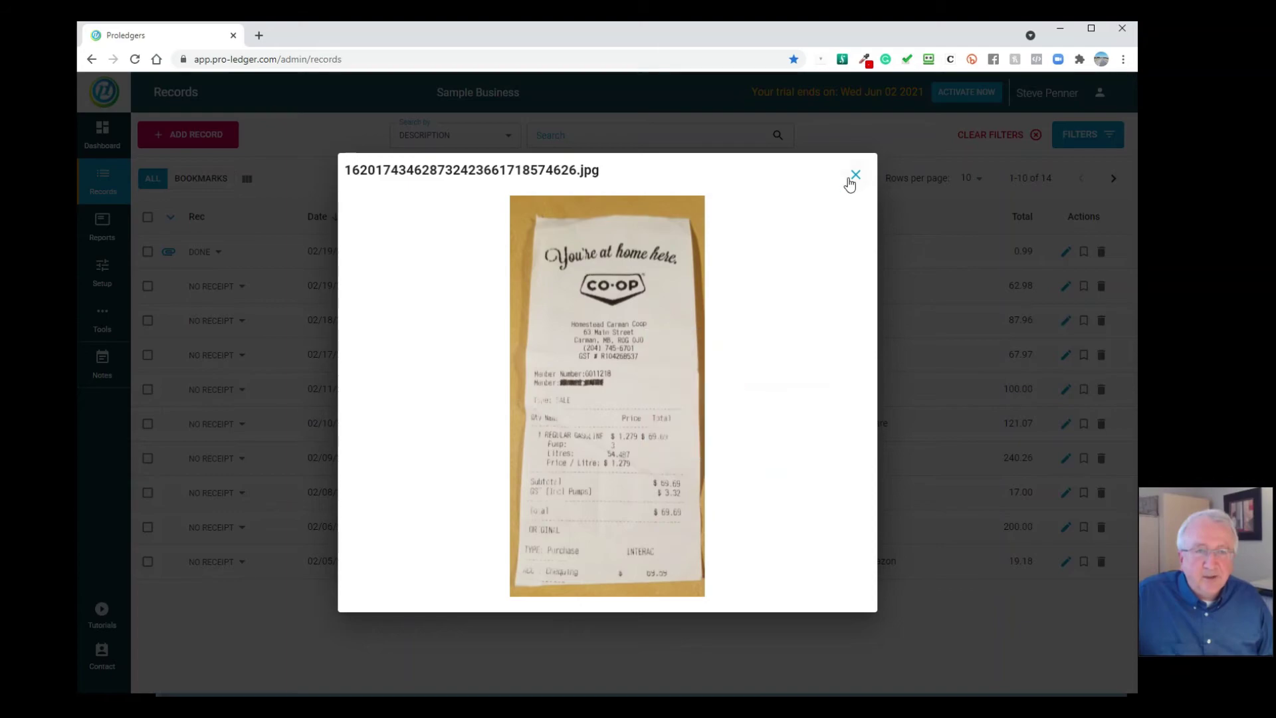
pyautogui.click(854, 177)
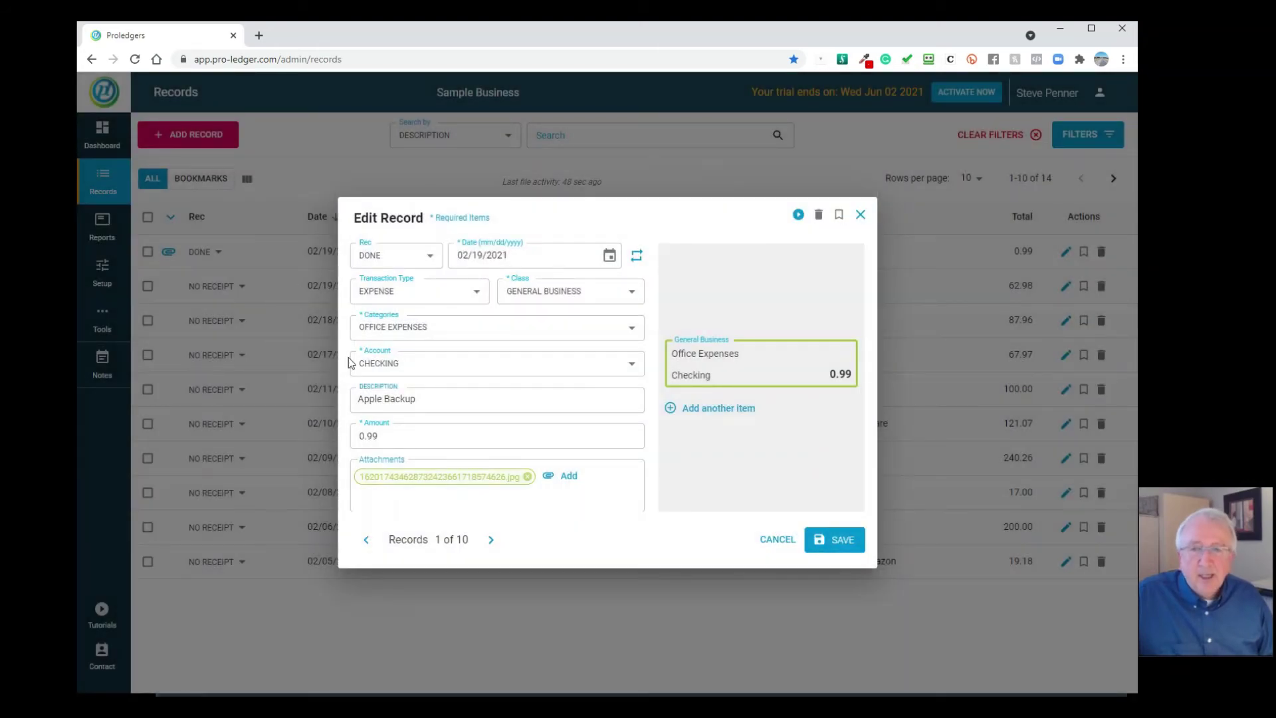
# Attach the PDF file 09 Gas_20210125 from the Desktop to the Apple Backup record
pyautogui.click(567, 476)
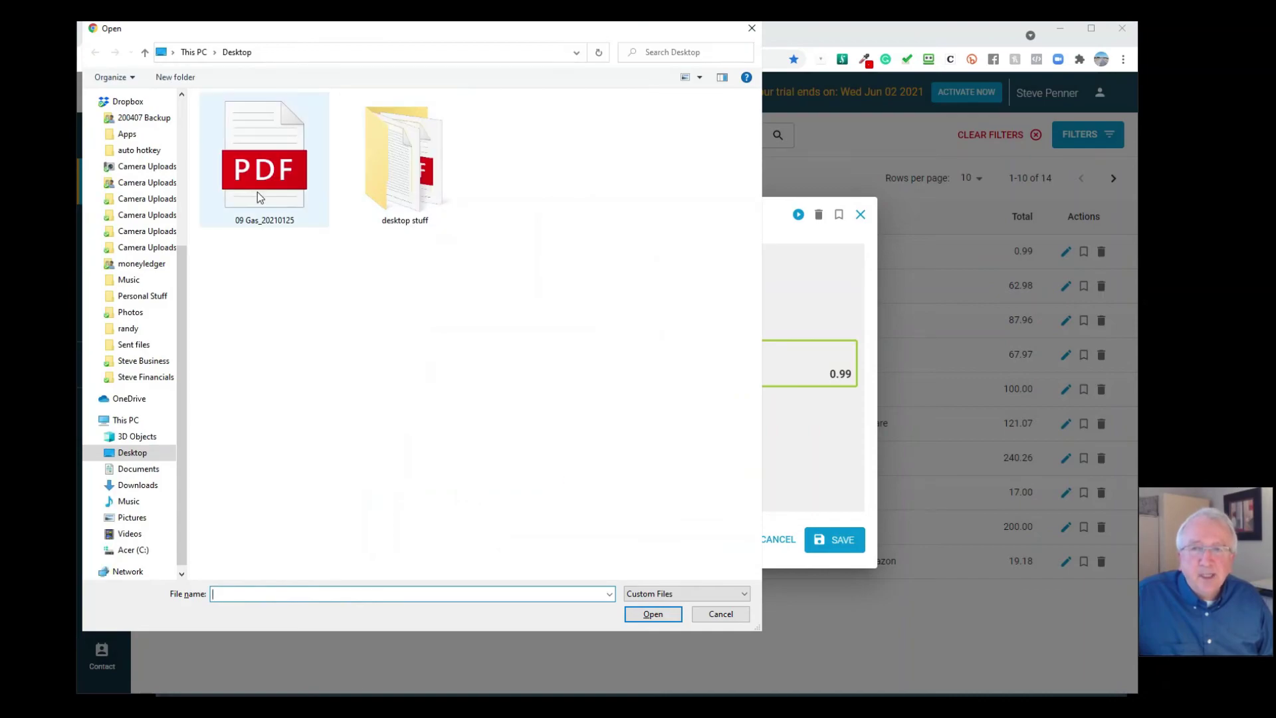
pyautogui.click(282, 153)
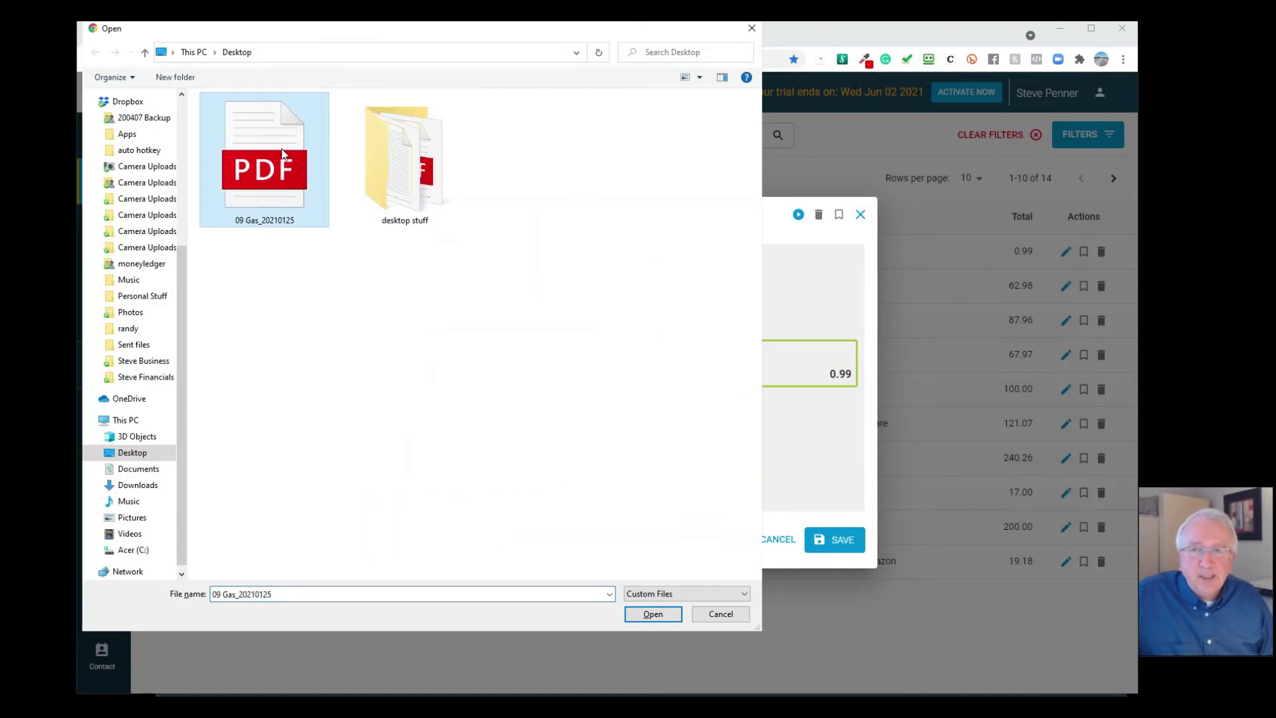
pyautogui.click(652, 614)
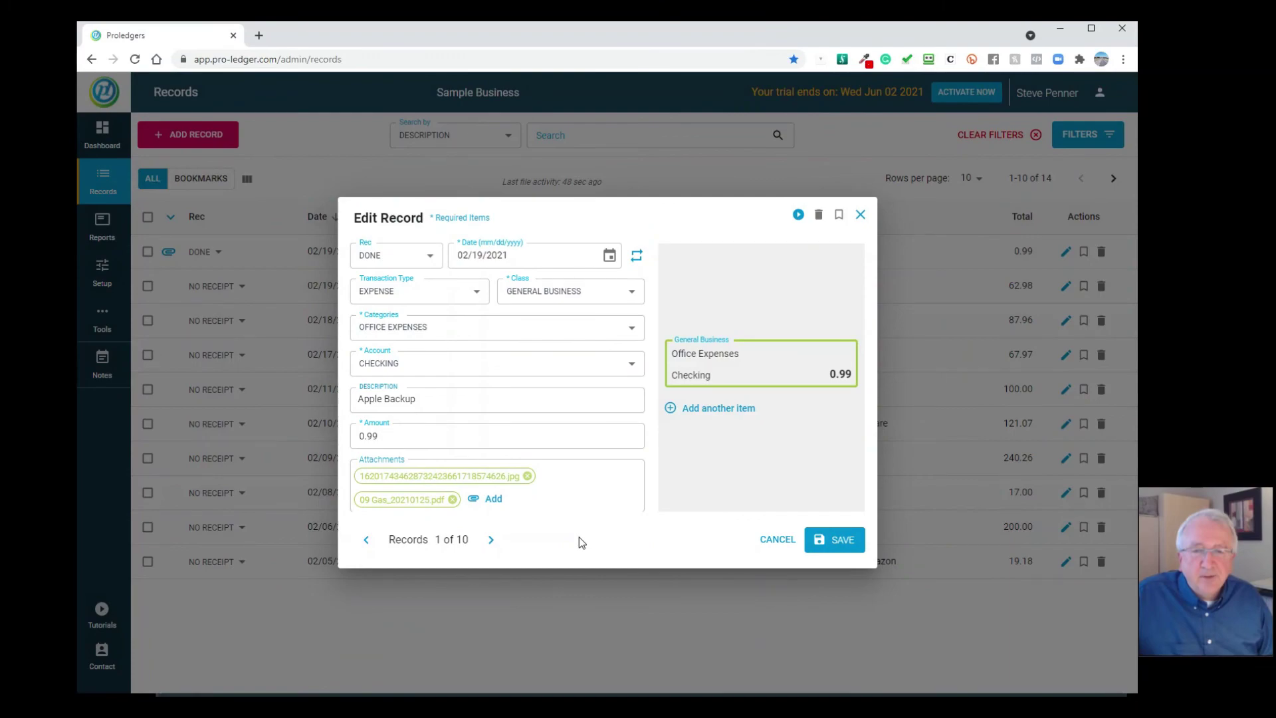
# Preview the attached 09 Gas_20210125.pdf at 110% zoom and read through the whole receipt
pyautogui.click(399, 504)
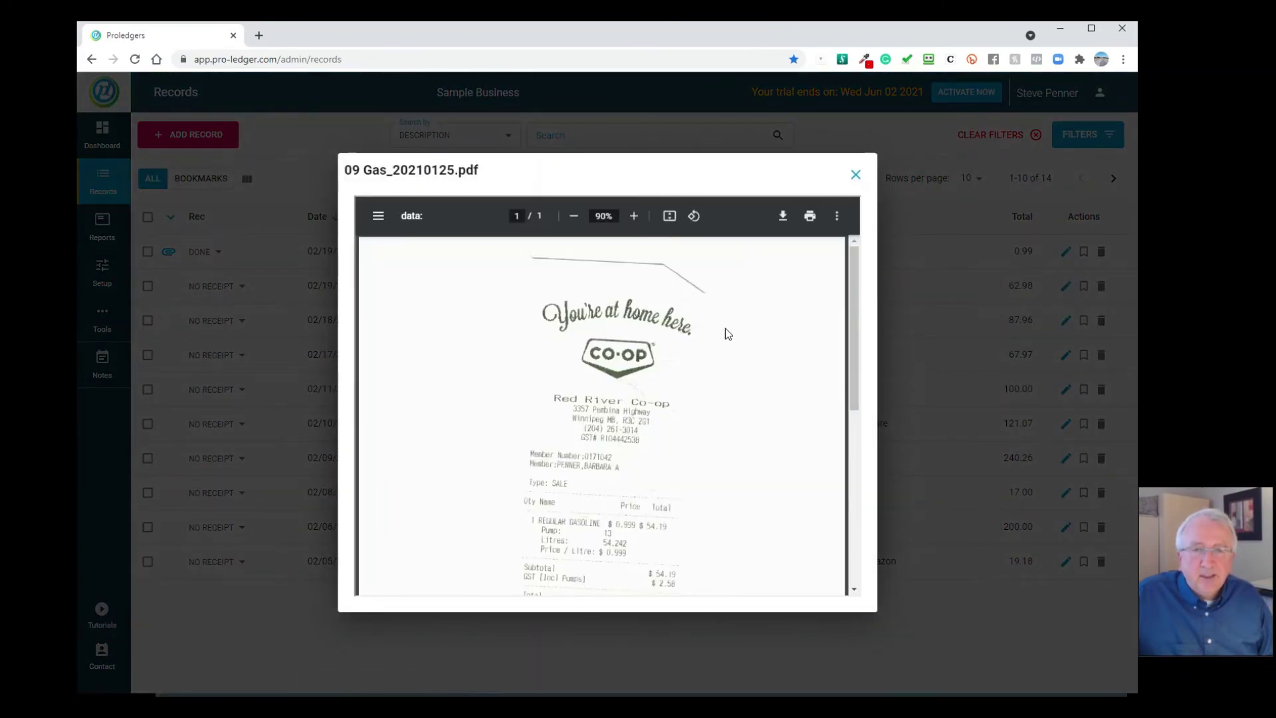
pyautogui.scroll(-5, 725, 326)
pyautogui.scroll(5, 724, 325)
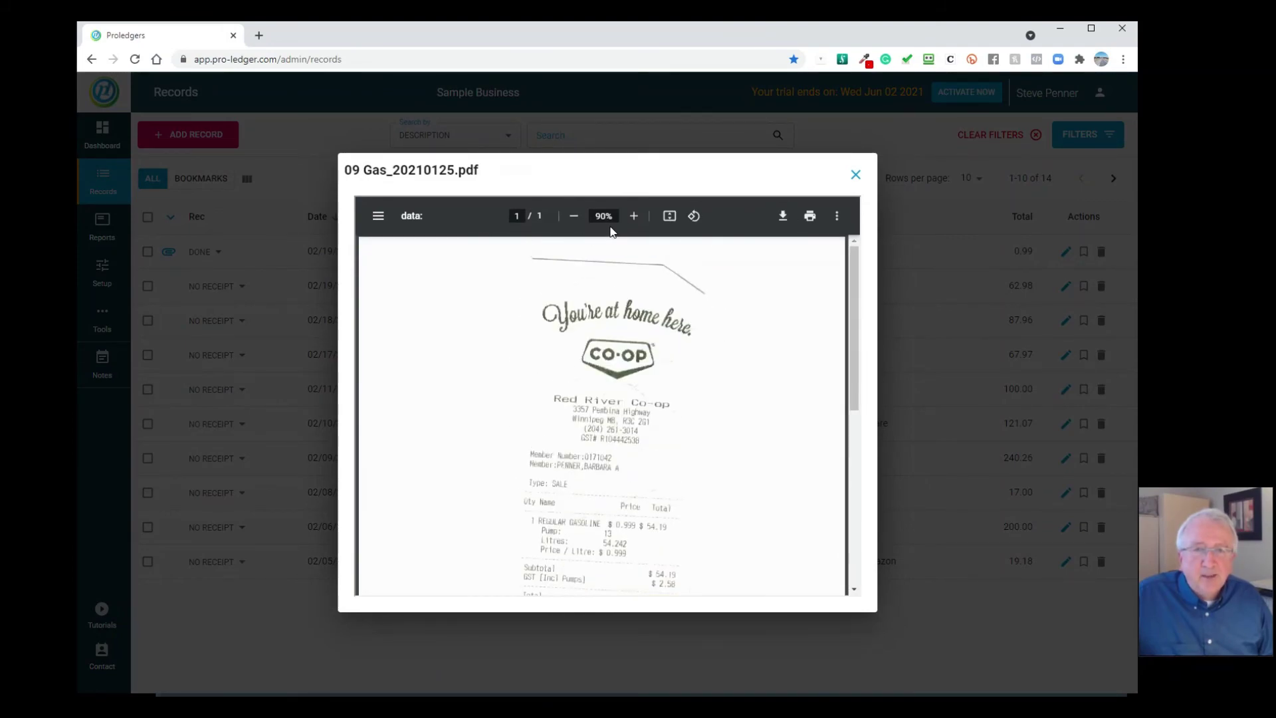
pyautogui.click(633, 215)
pyautogui.click(634, 216)
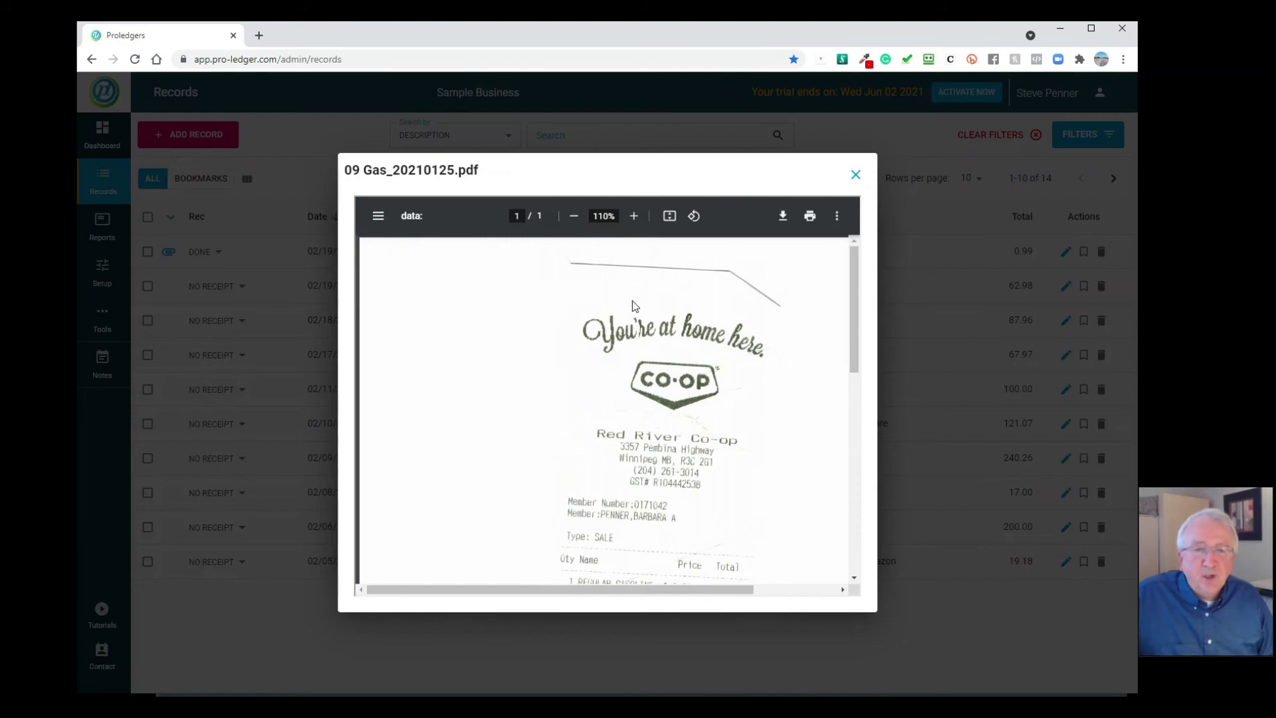
pyautogui.scroll(-5, 648, 320)
pyautogui.scroll(3, 648, 319)
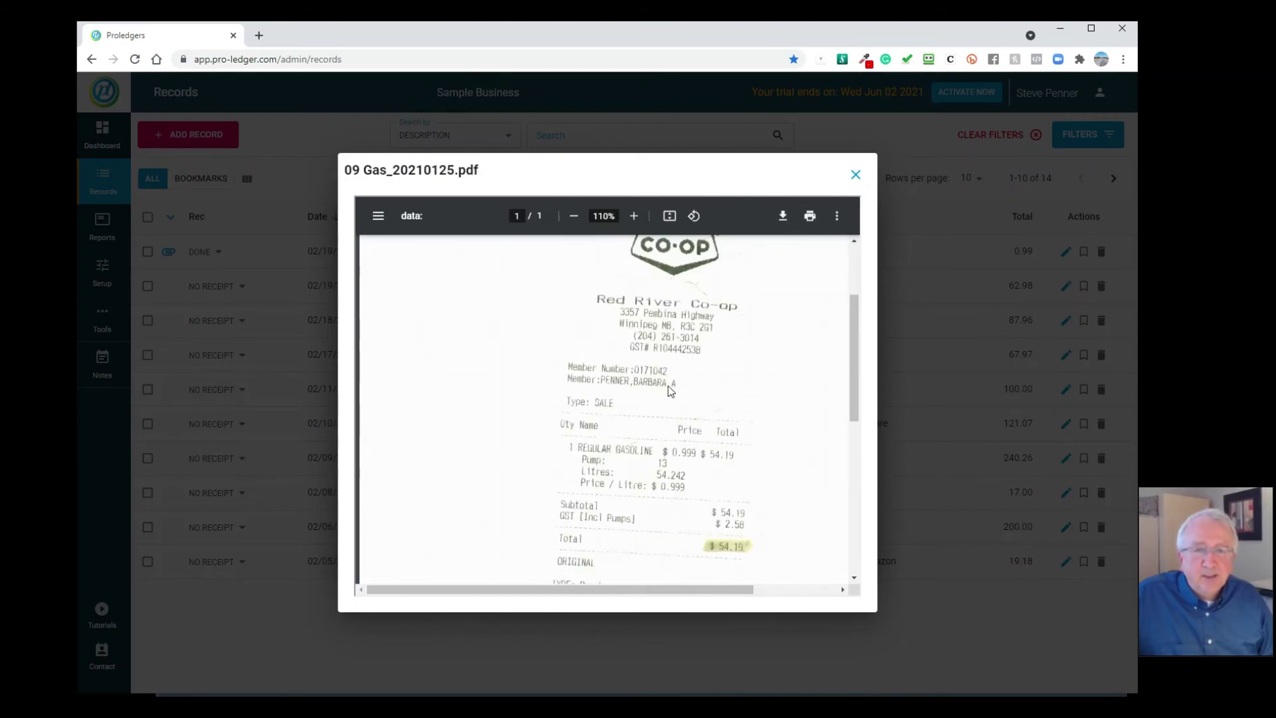
pyautogui.scroll(-3, 668, 386)
pyautogui.scroll(-3, 668, 385)
pyautogui.scroll(7, 668, 385)
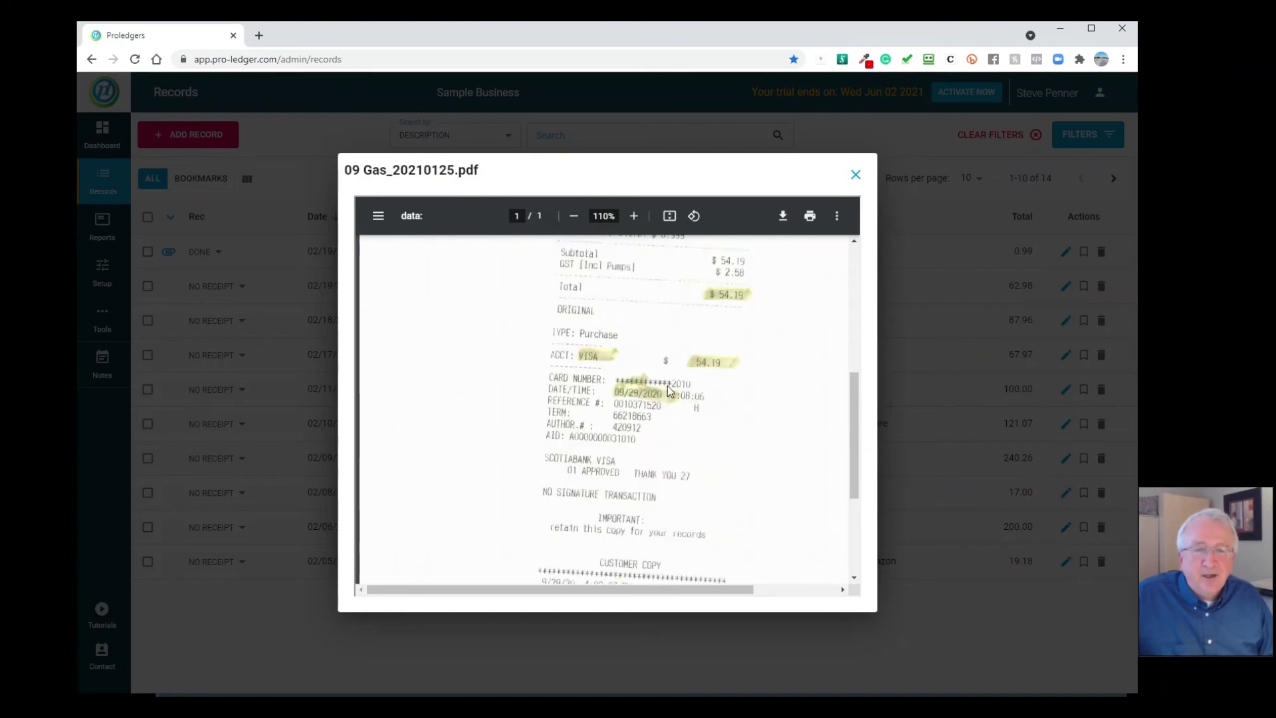
pyautogui.scroll(2, 667, 390)
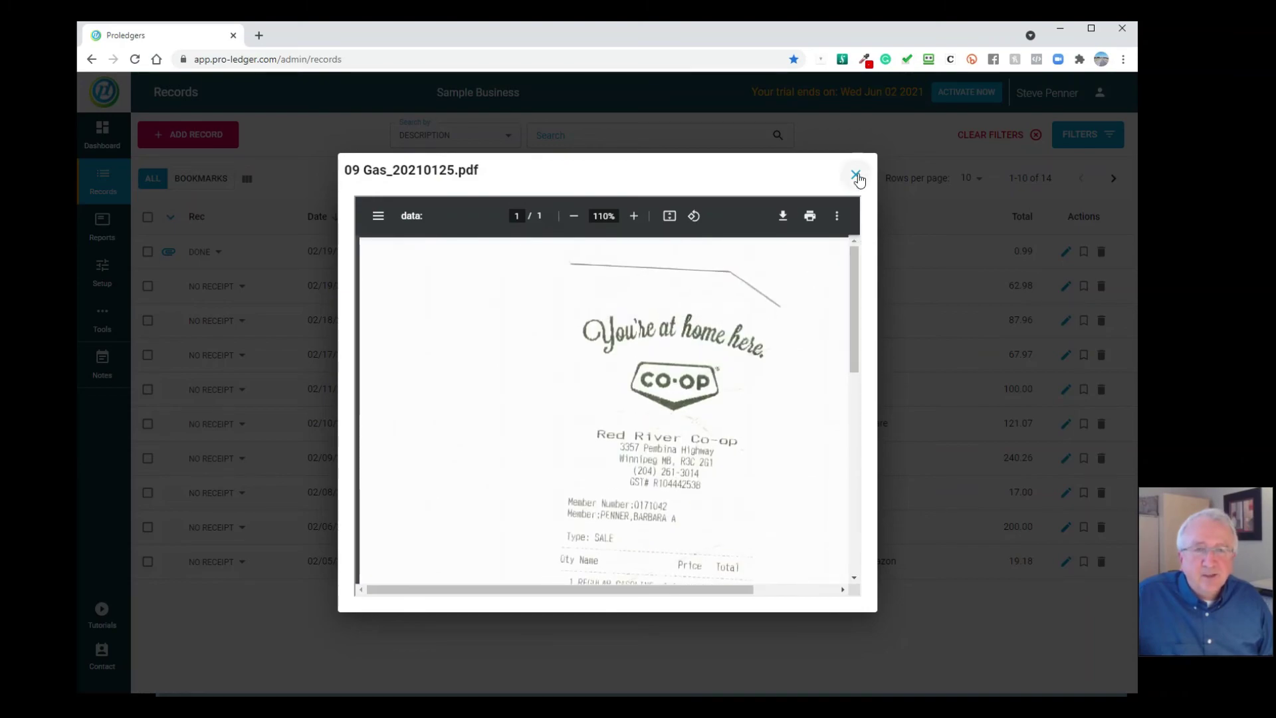
pyautogui.scroll(-2, 666, 364)
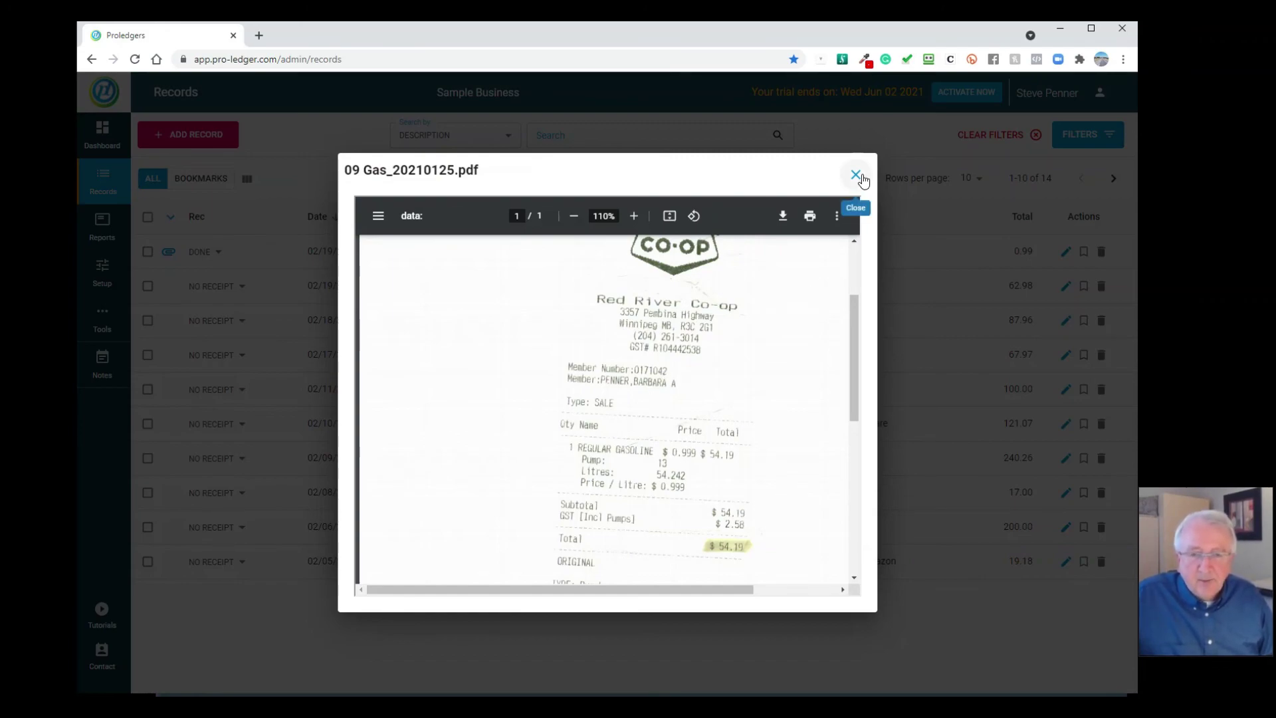
# Close the PDF preview and save the Apple Backup record with the added attachment
pyautogui.click(857, 175)
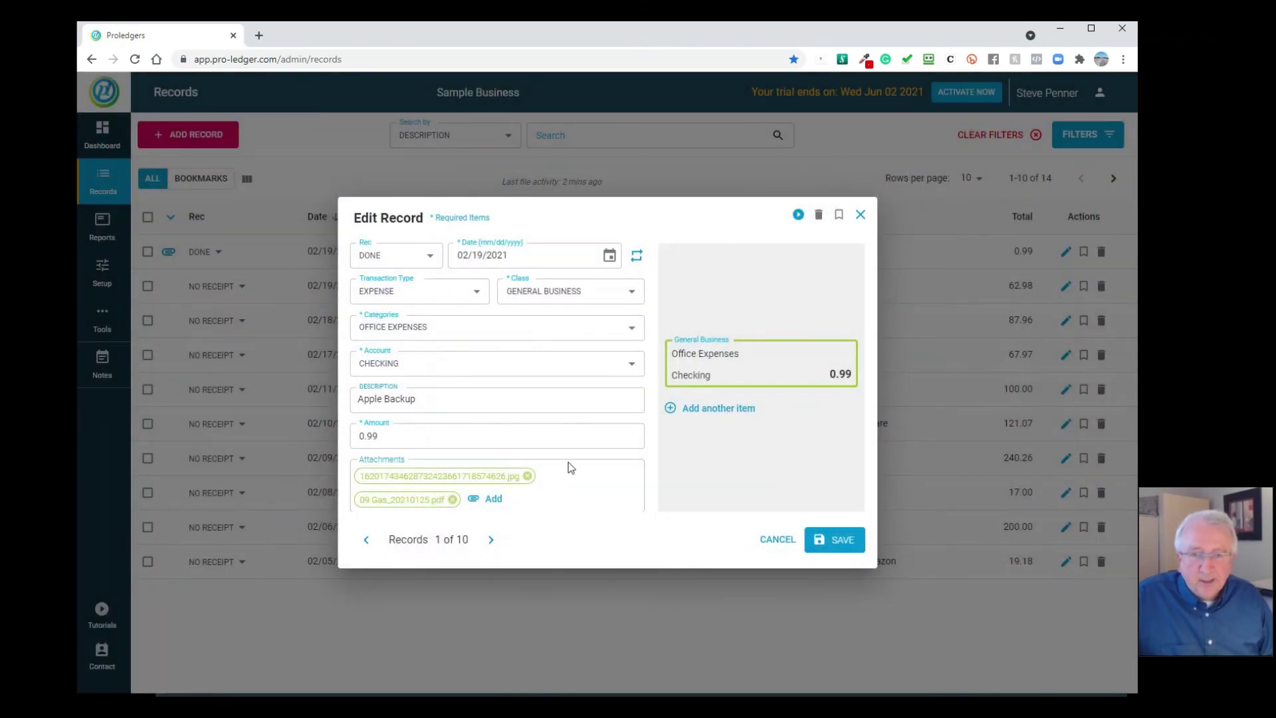
pyautogui.click(839, 541)
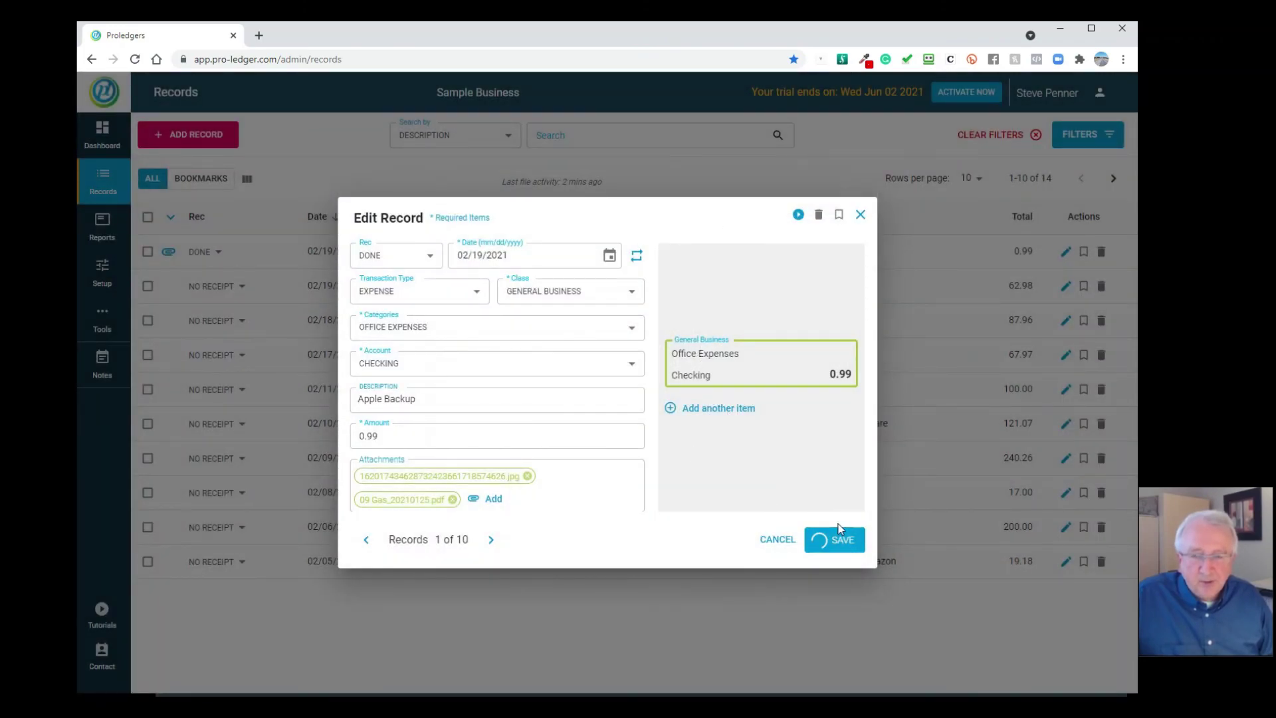